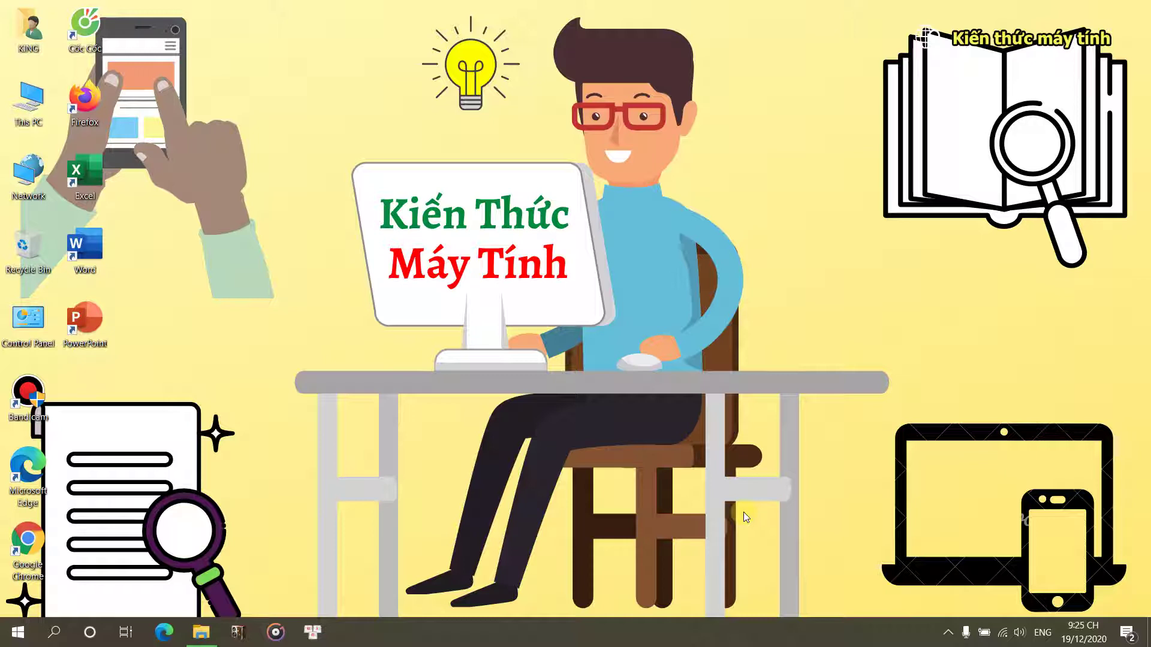
Bring up the File Explorer window showing drive Công Việc (D:) and shift it slightly down on the desktop.
{"action": "left_click", "coordinate": [201, 632]}
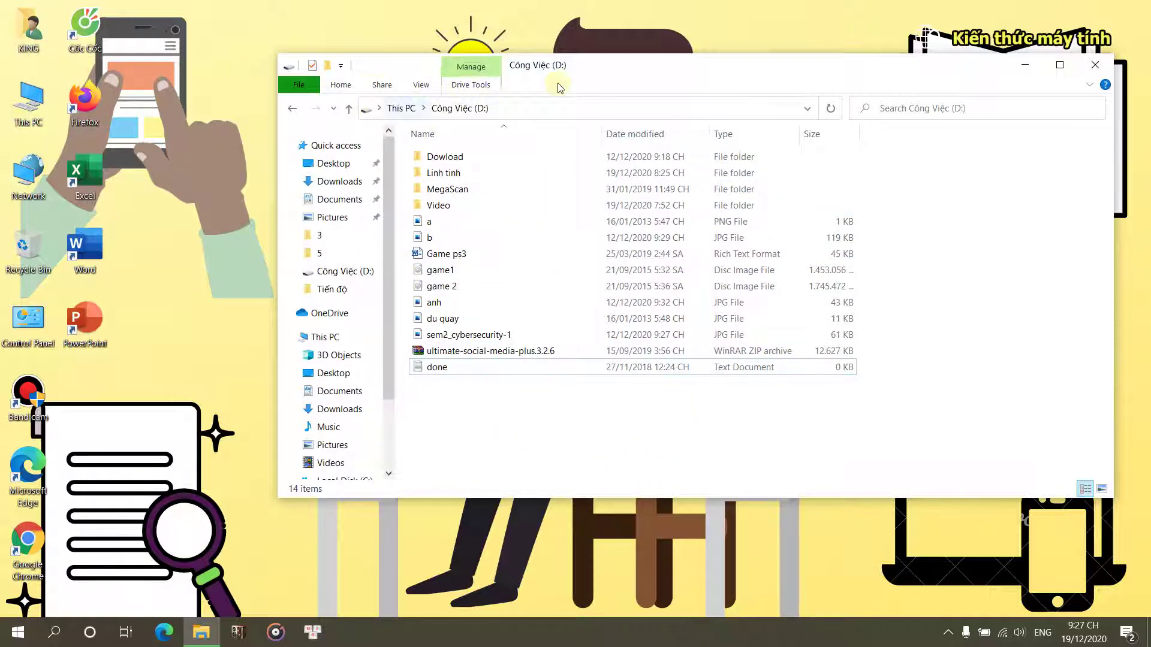
{"action": "left_click_drag", "start_coordinate": [654, 68], "coordinate": [638, 101]}
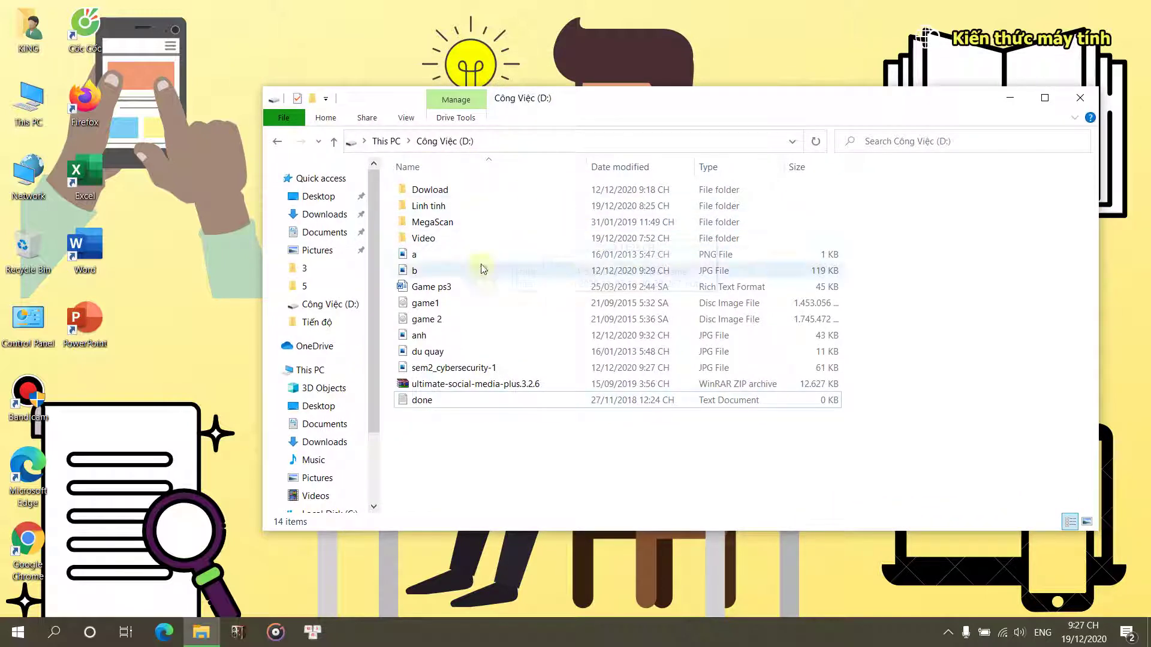
{"action": "left_click", "coordinate": [33, 42]}
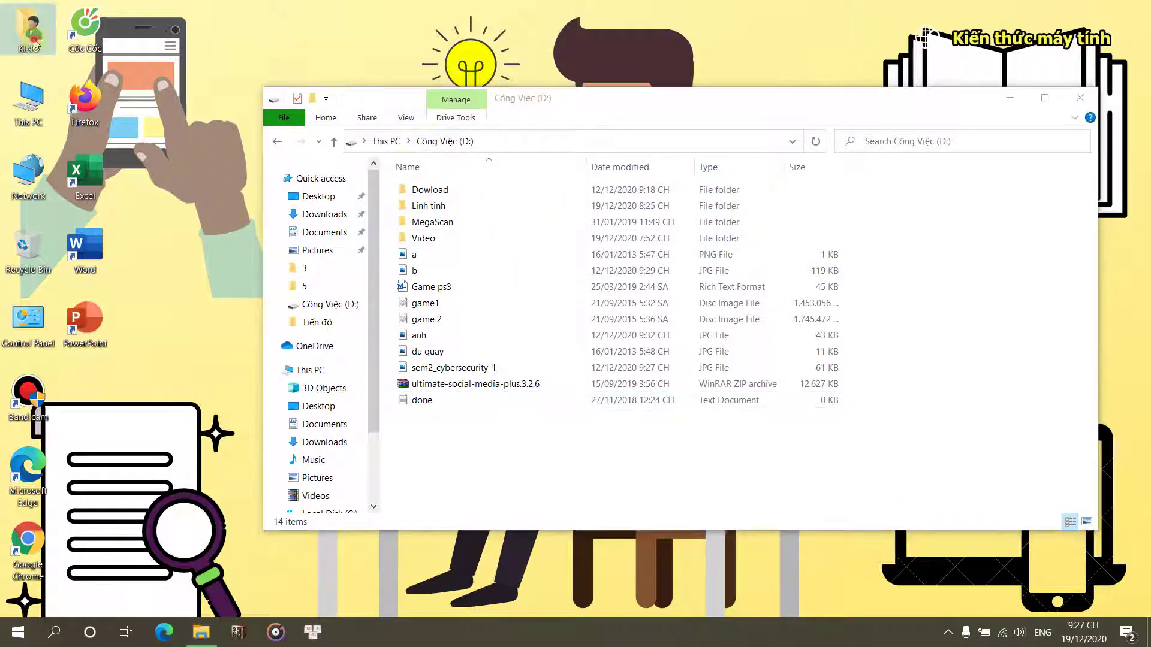
{"action": "double_click", "coordinate": [34, 44]}
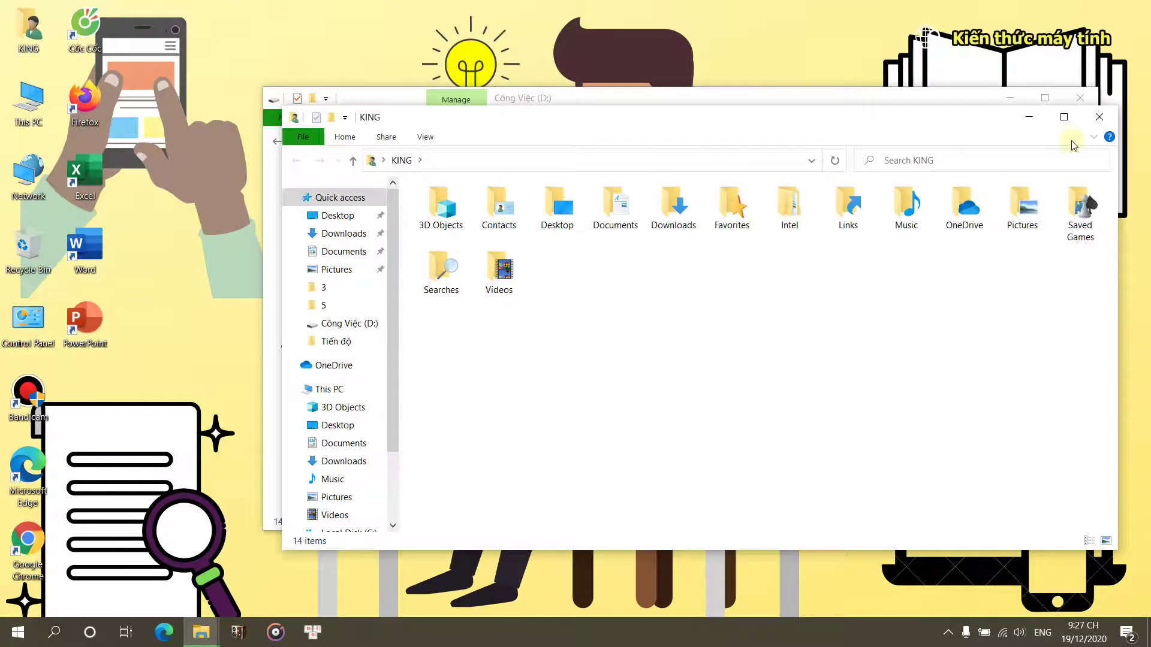
{"action": "left_click", "coordinate": [1098, 117]}
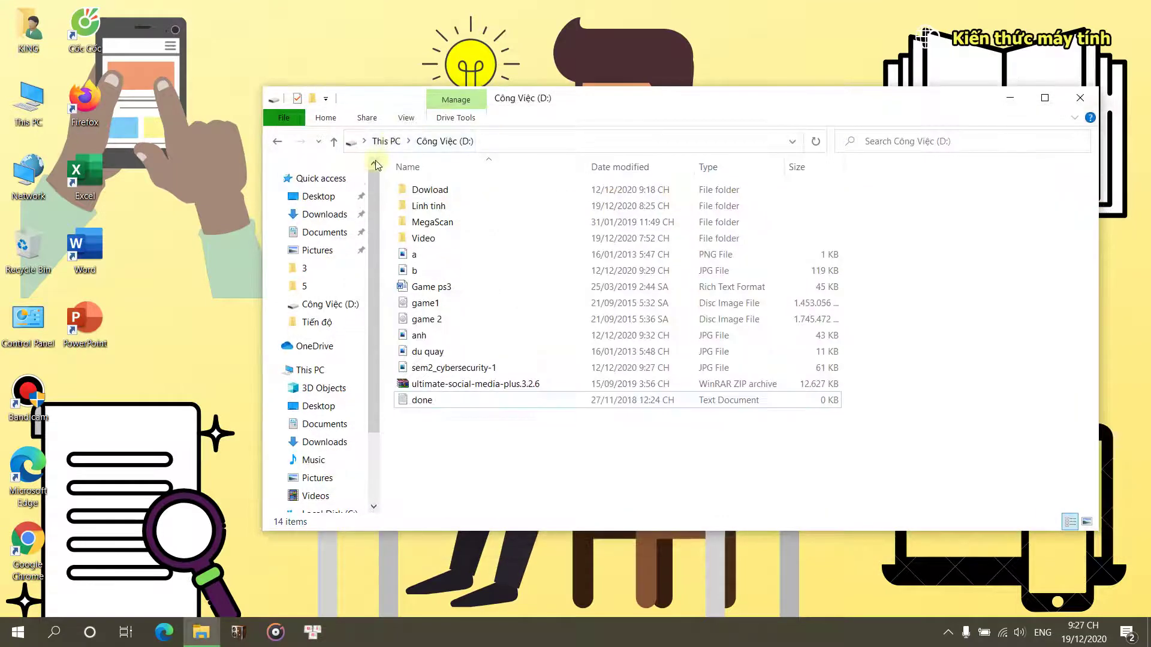
Turn off "Hide extensions for known file types" in the advanced folder options and apply the change.
{"action": "left_click", "coordinate": [406, 118]}
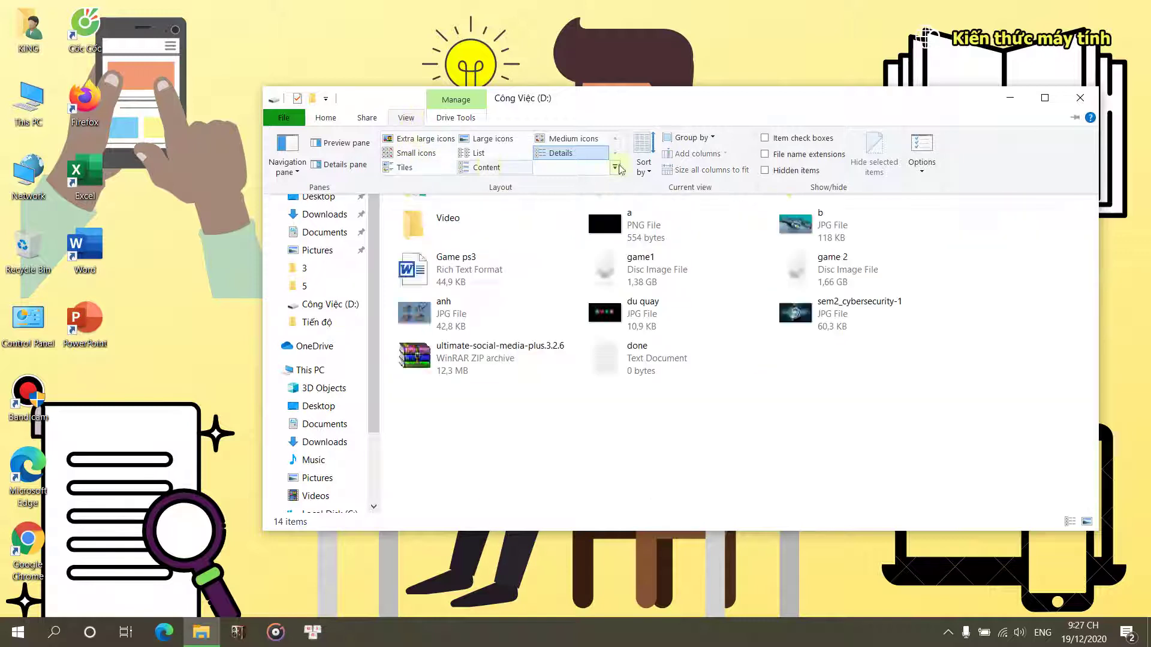
{"action": "left_click", "coordinate": [932, 166]}
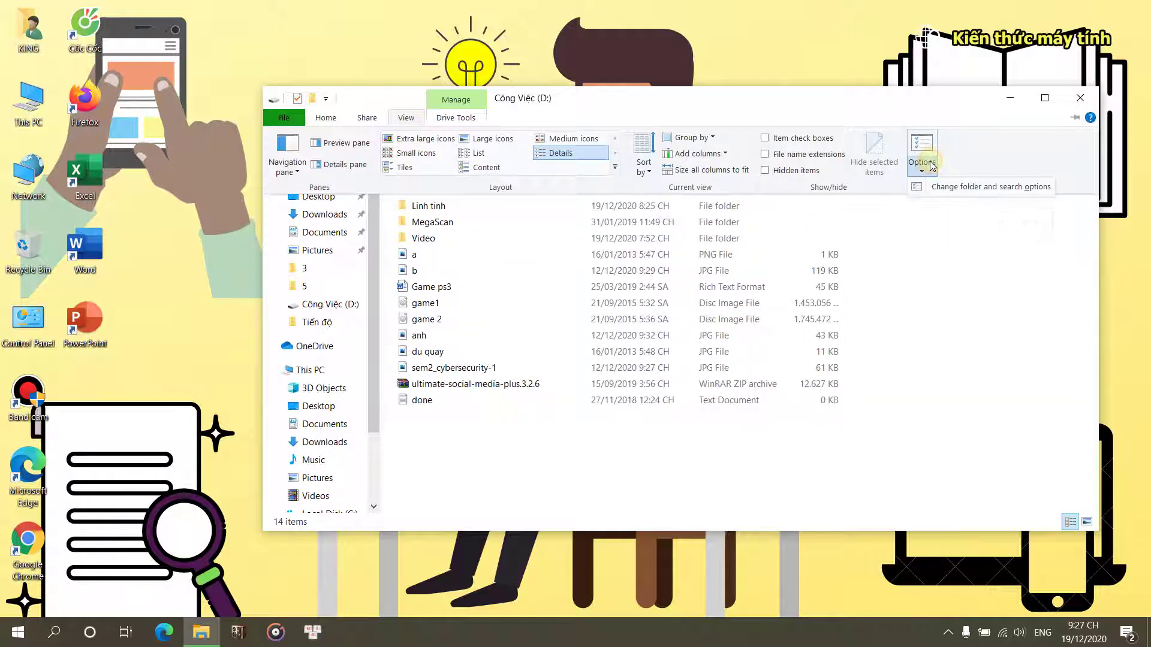
{"action": "left_click", "coordinate": [943, 189]}
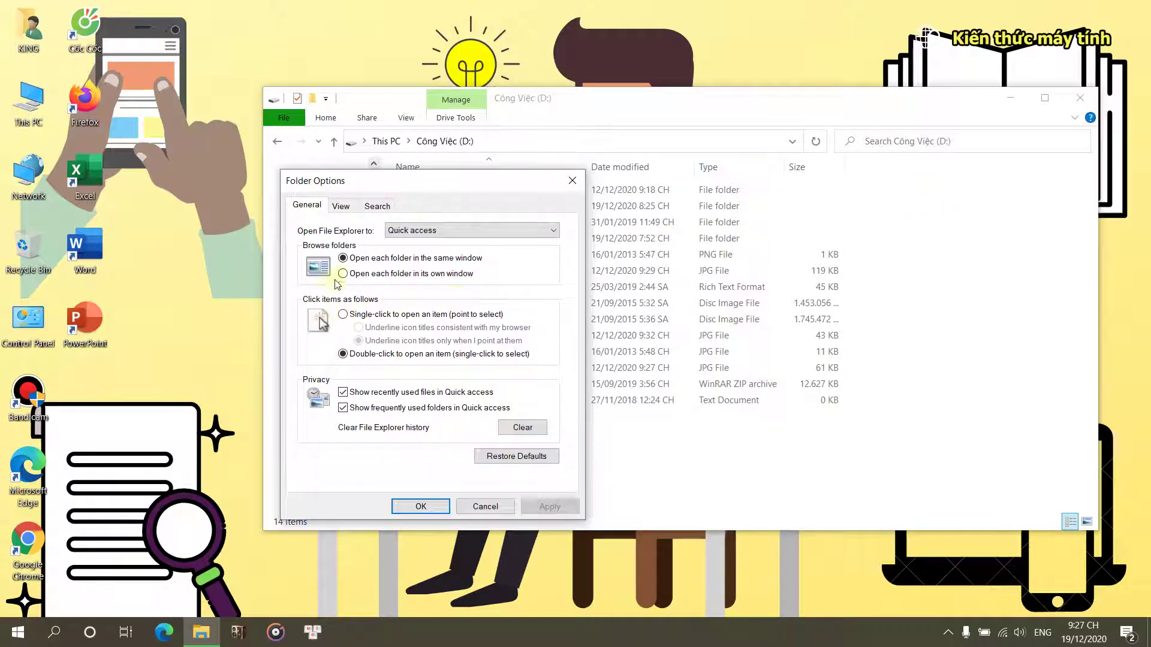
{"action": "left_click", "coordinate": [341, 206]}
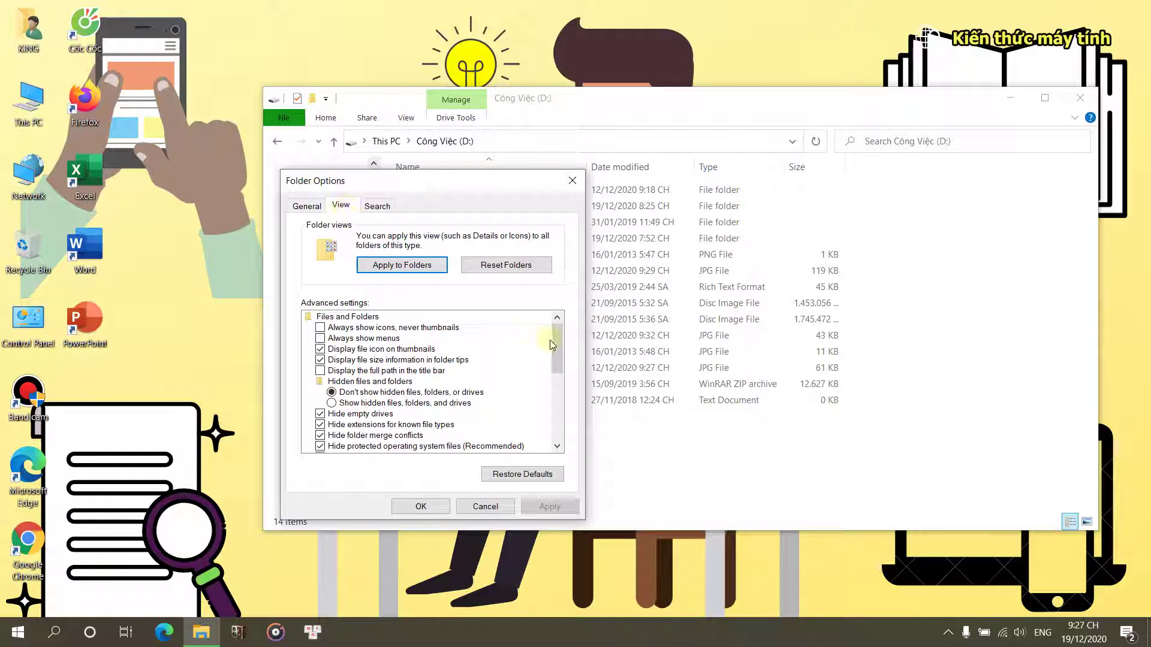
{"action": "left_click_drag", "start_coordinate": [557, 343], "coordinate": [560, 358]}
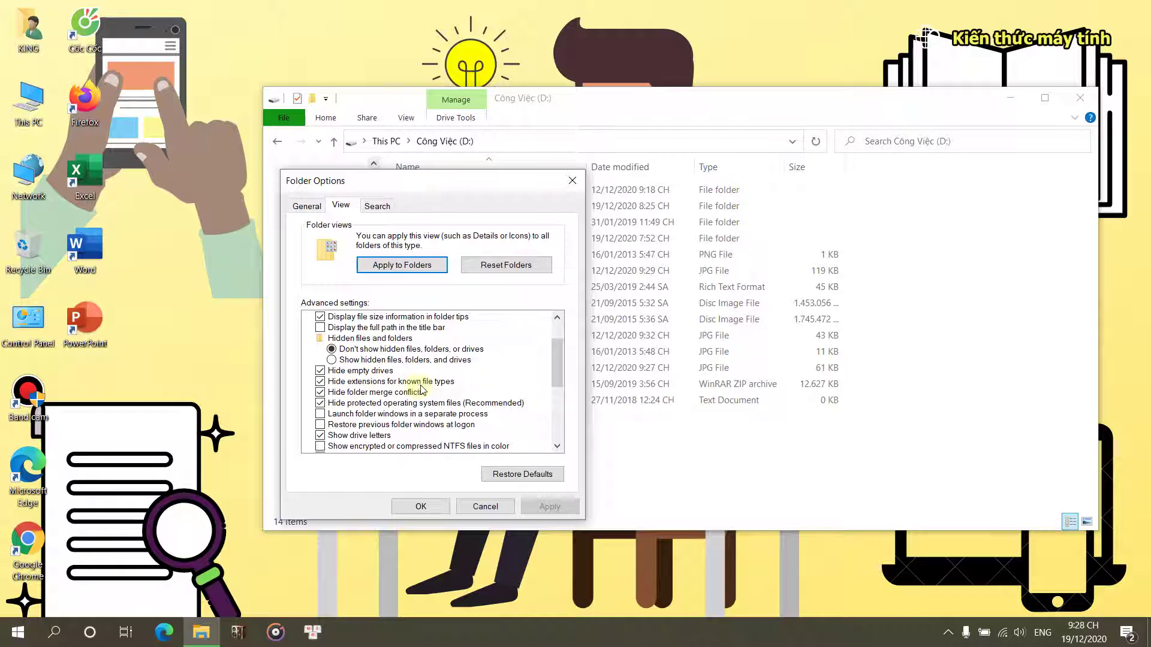
{"action": "left_click", "coordinate": [322, 382]}
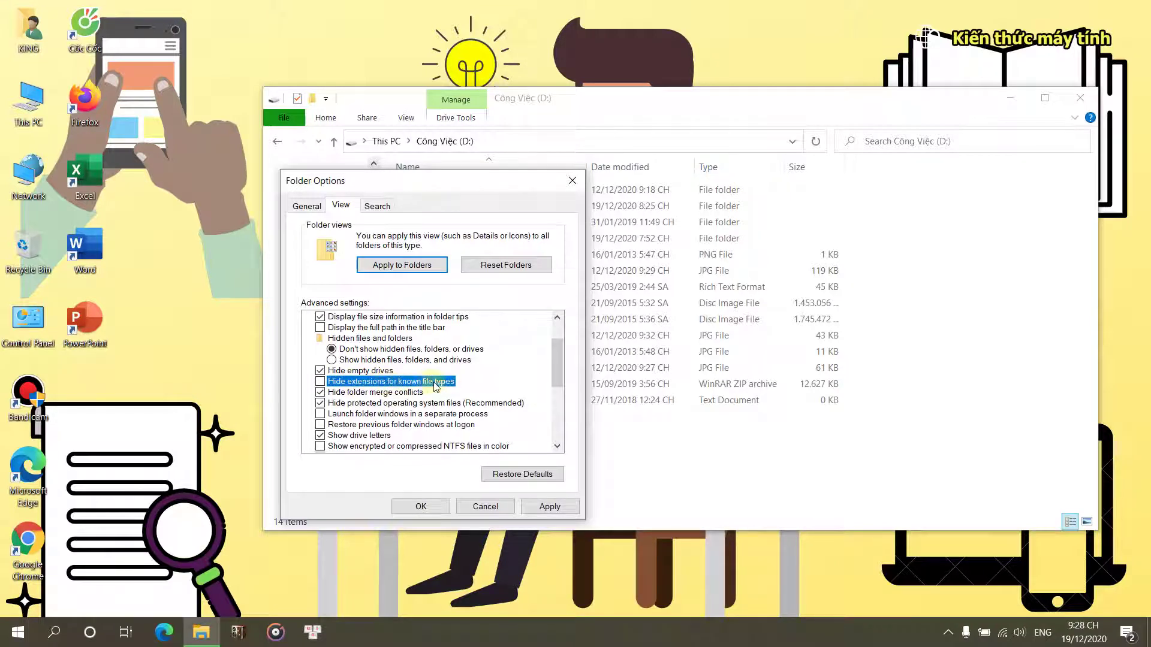
{"action": "left_click", "coordinate": [549, 508]}
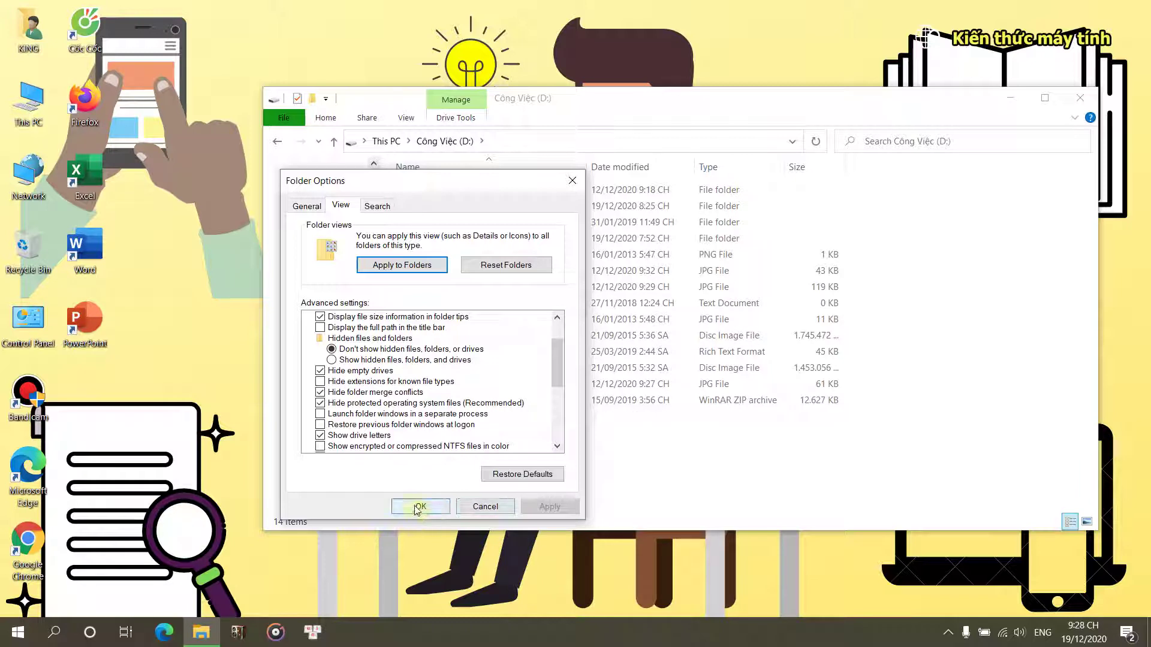
{"action": "left_click", "coordinate": [419, 507]}
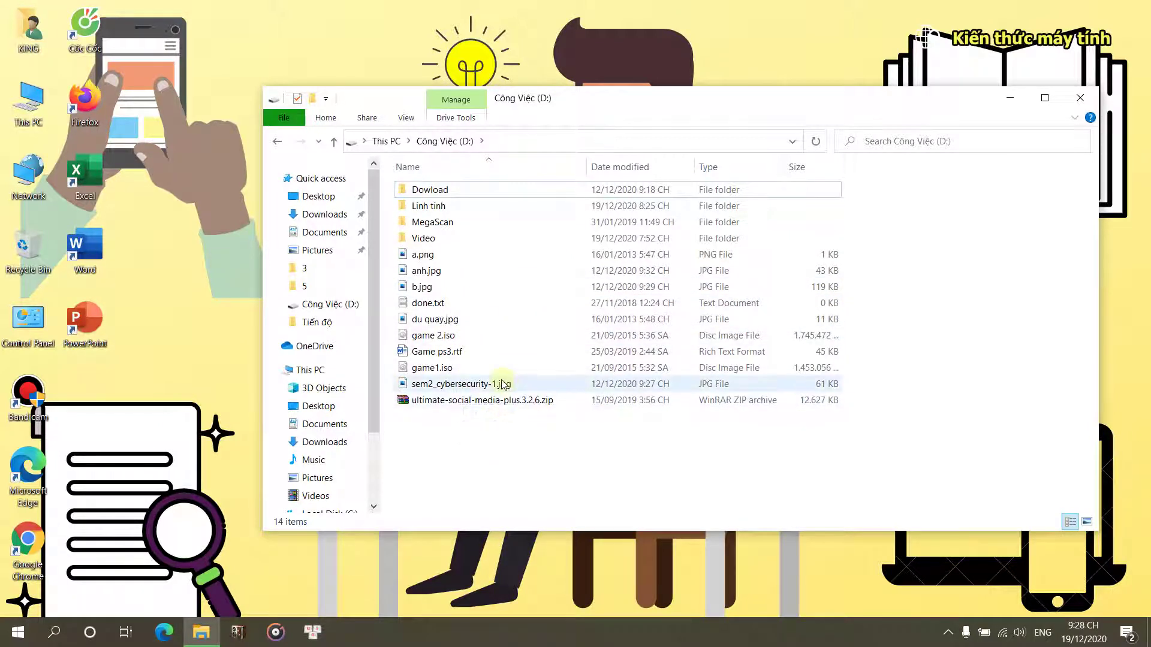
Open the text document done.txt from drive Công Việc (D:).
{"action": "double_click", "coordinate": [436, 304]}
{"action": "type", "text": "dfdskjfhkdjsf"}
{"action": "key", "text": "BackSpace"}
{"action": "key", "text": "BackSpace"}
{"action": "key", "text": "BackSpace"}
{"action": "key", "text": "BackSpace"}
{"action": "key", "text": "BackSpace"}
{"action": "key", "text": "BackSpace"}
{"action": "key", "text": "BackSpace"}
{"action": "key", "text": "BackSpace"}
{"action": "key", "text": "BackSpace"}
{"action": "key", "text": "BackSpace"}
{"action": "key", "text": "BackSpace"}
{"action": "key", "text": "BackSpace"}
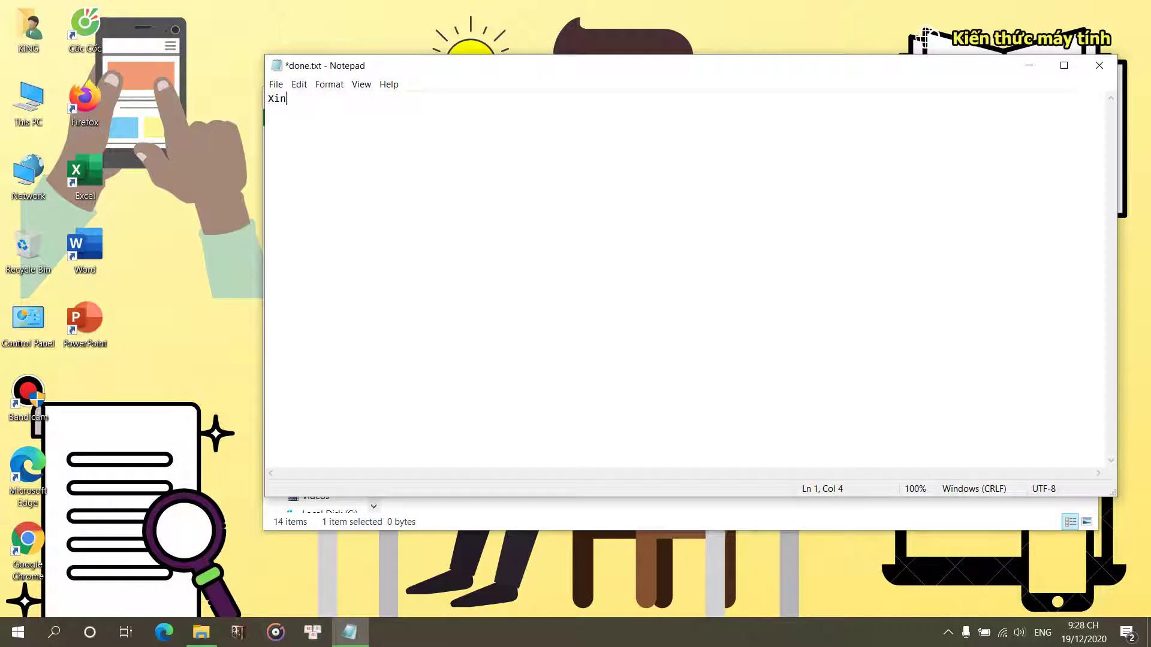
Write "Xin chào các bạn" in done.txt, save and close it, and reopen the file briefly to check its text.
{"action": "type", "text": "Xin chào cacs ban"}
{"action": "key", "text": "ctrl+s"}
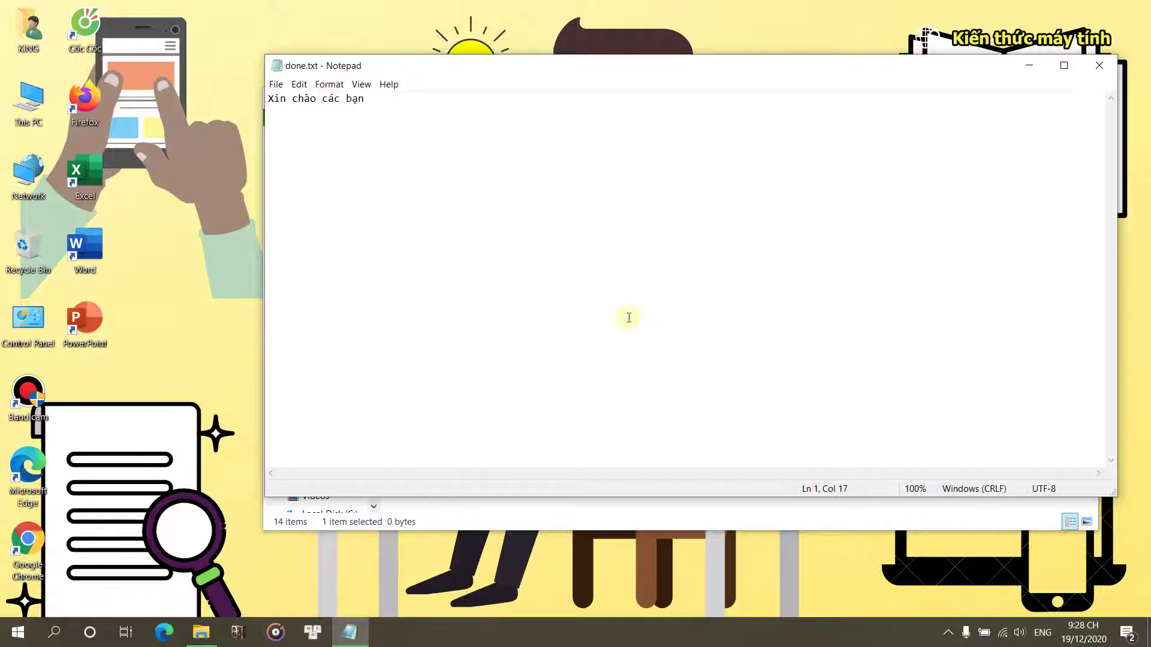
{"action": "left_click", "coordinate": [1098, 66]}
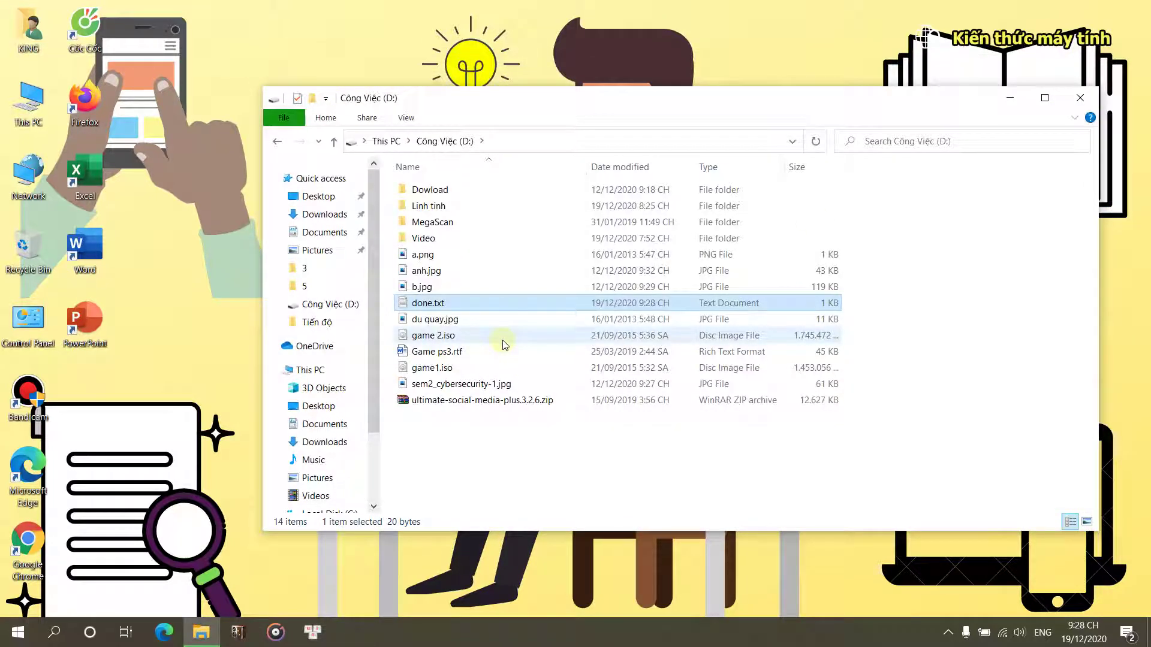
{"action": "double_click", "coordinate": [438, 309]}
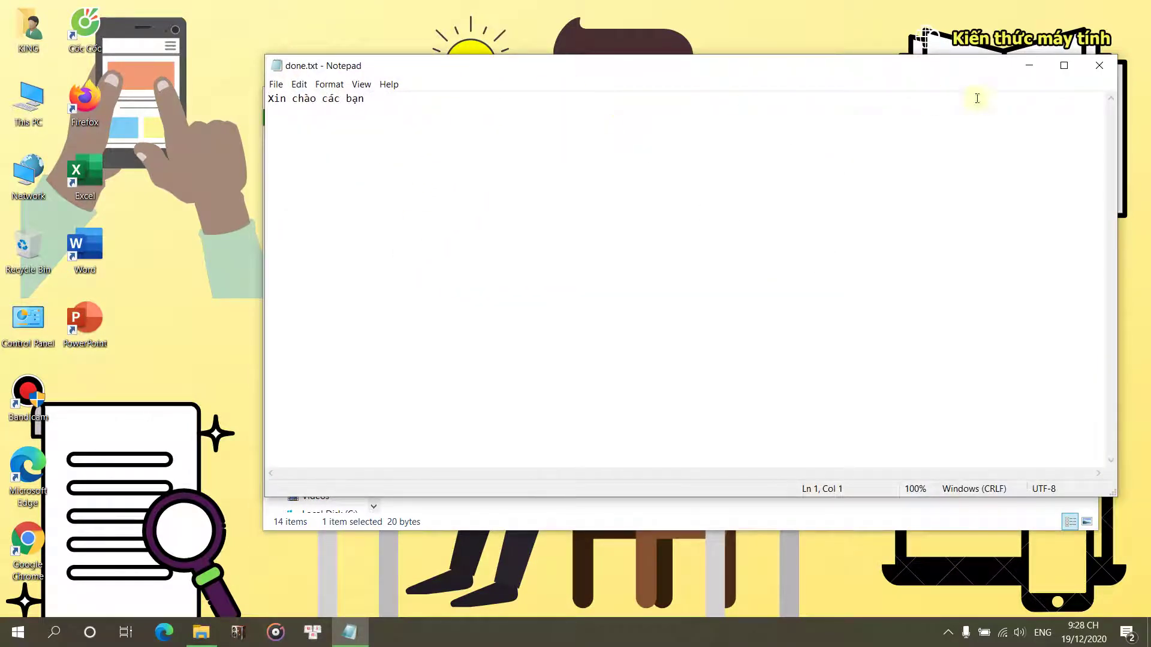
{"action": "left_click", "coordinate": [1101, 68]}
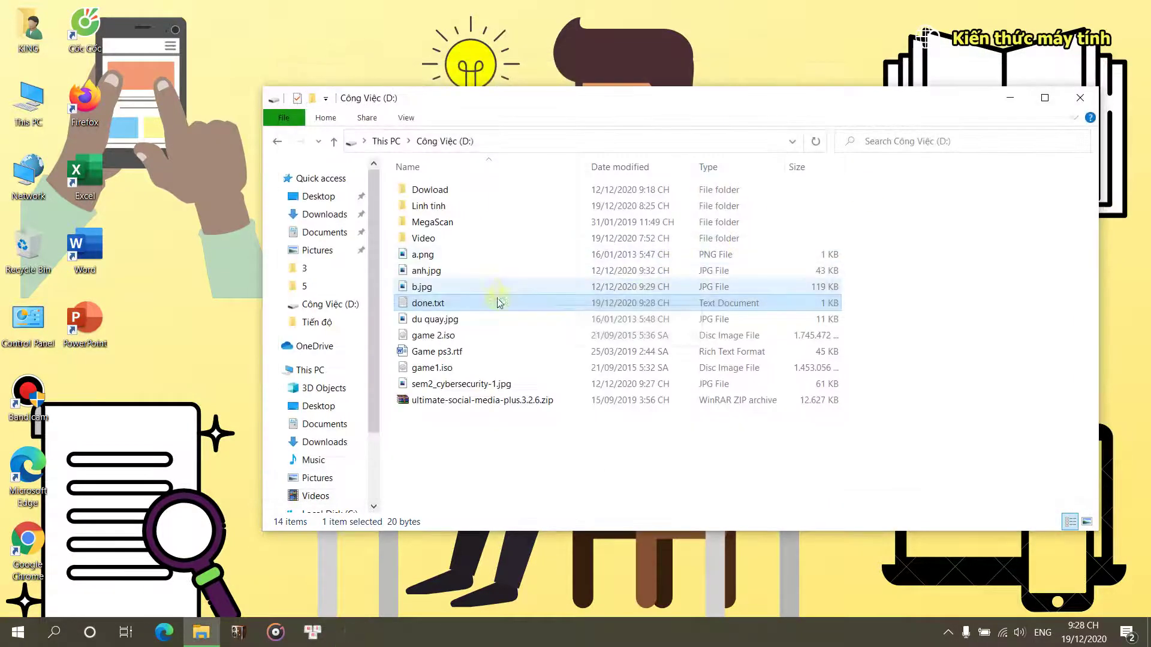
Rename done.txt to done.docx and accept the extension change.
{"action": "right_click", "coordinate": [439, 303]}
{"action": "left_click", "coordinate": [484, 584]}
{"action": "left_click", "coordinate": [460, 301]}
{"action": "type", "text": "docx"}
{"action": "key", "text": "Return"}
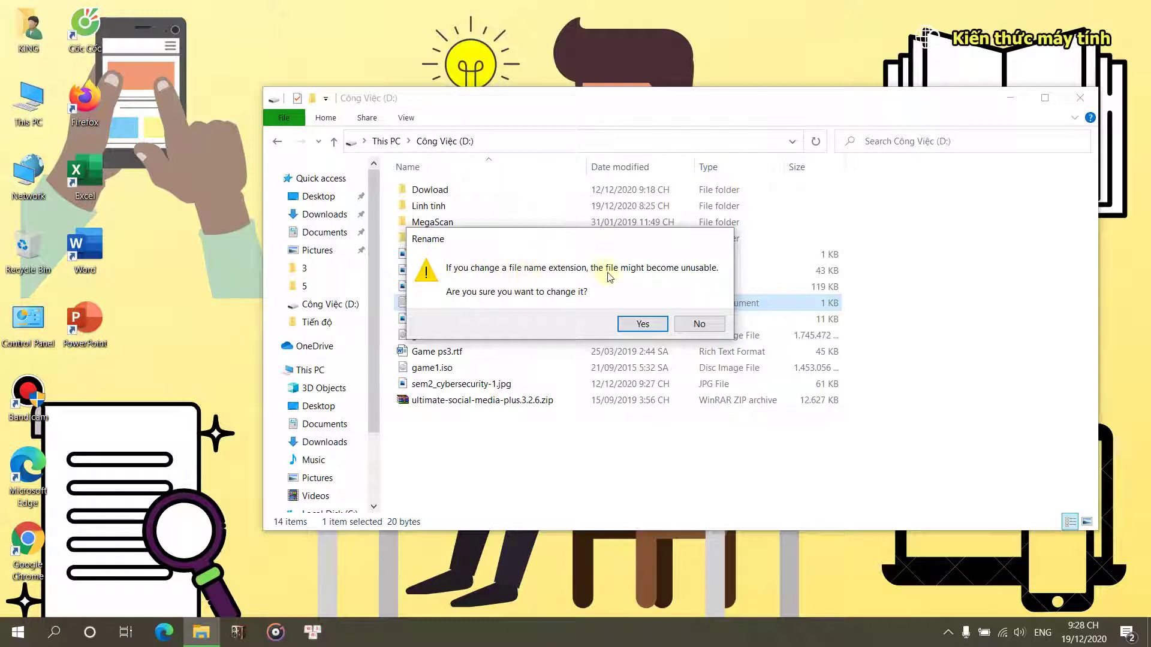
{"action": "left_click", "coordinate": [640, 324]}
Try to open done.docx in Word, dismiss the message, and return to the drive's file list.
{"action": "double_click", "coordinate": [428, 304]}
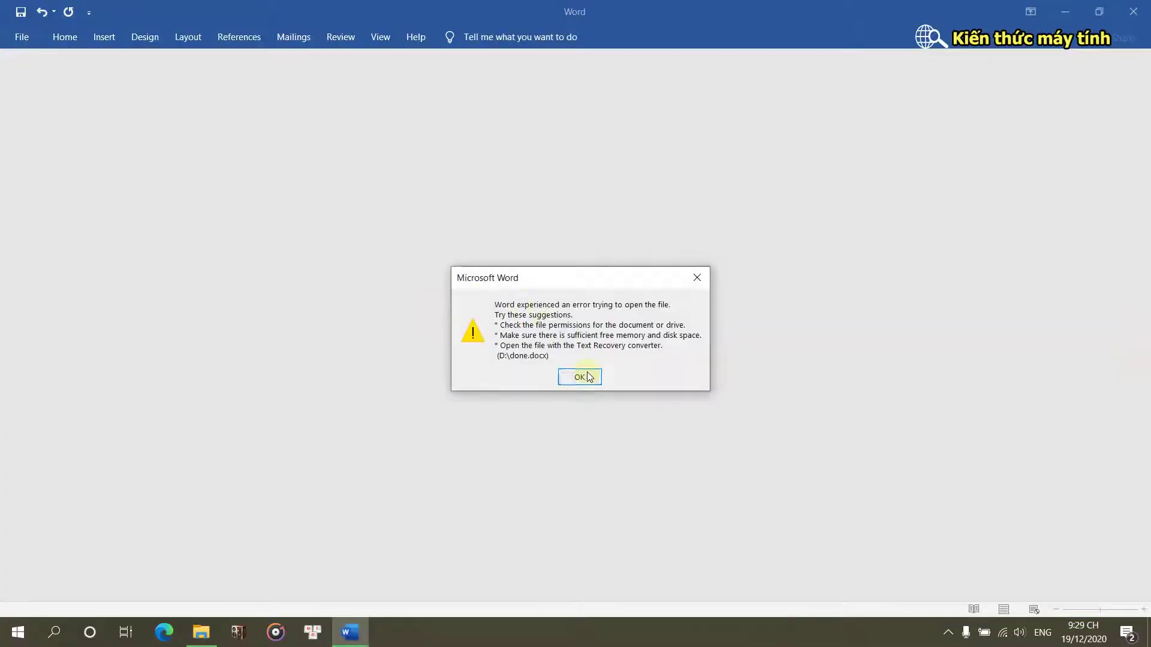
{"action": "left_click", "coordinate": [581, 376]}
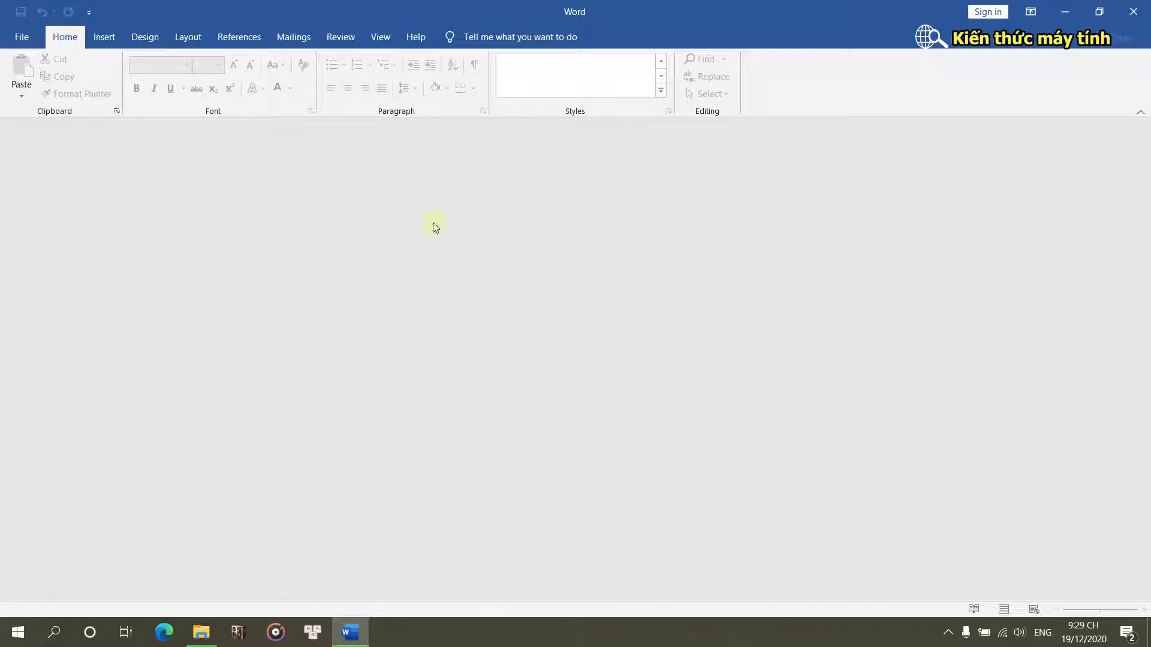
{"action": "left_click", "coordinate": [537, 237]}
{"action": "left_click", "coordinate": [25, 36]}
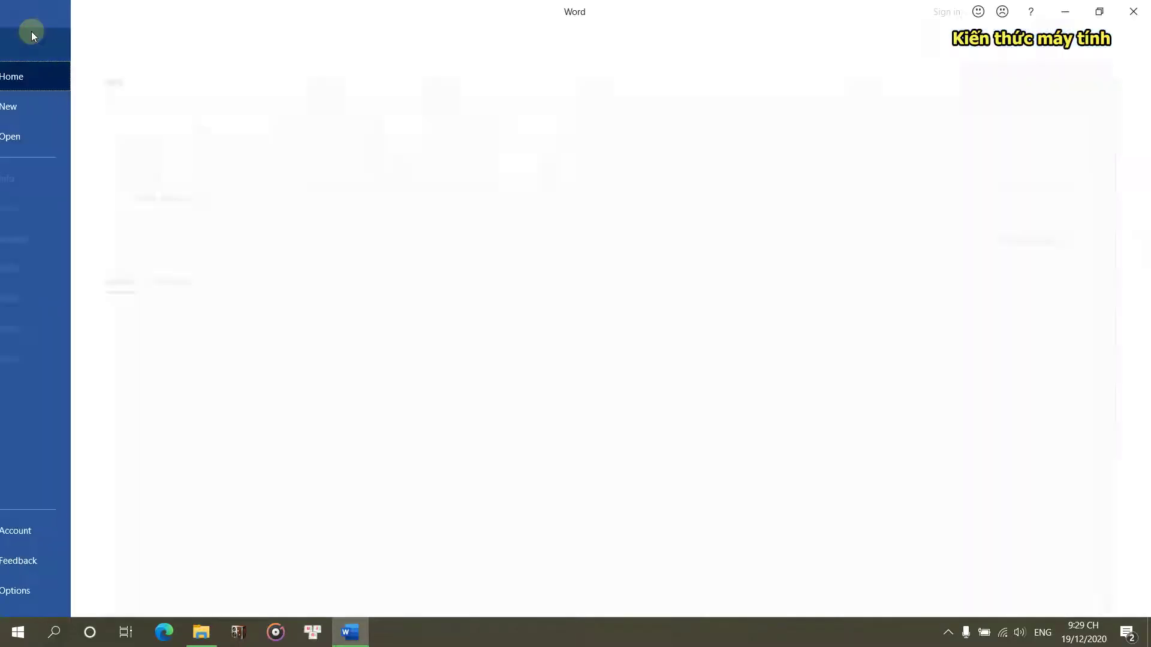
{"action": "left_click", "coordinate": [210, 155]}
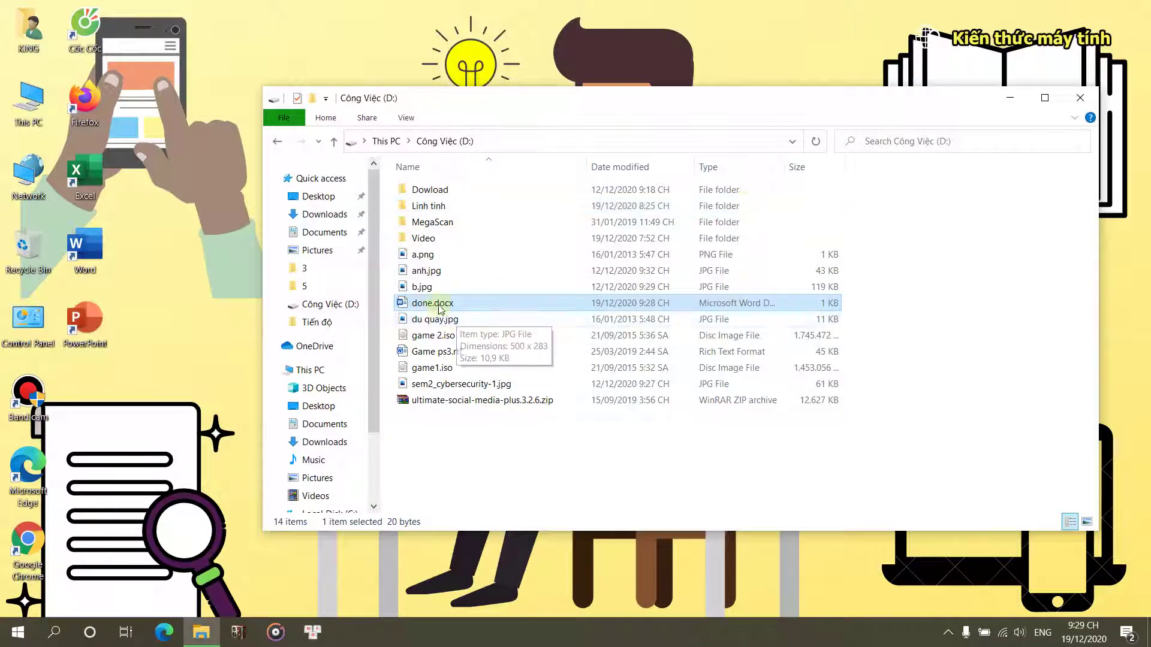
Rename done.docx to done.doc and accept the extension change.
{"action": "right_click", "coordinate": [449, 304]}
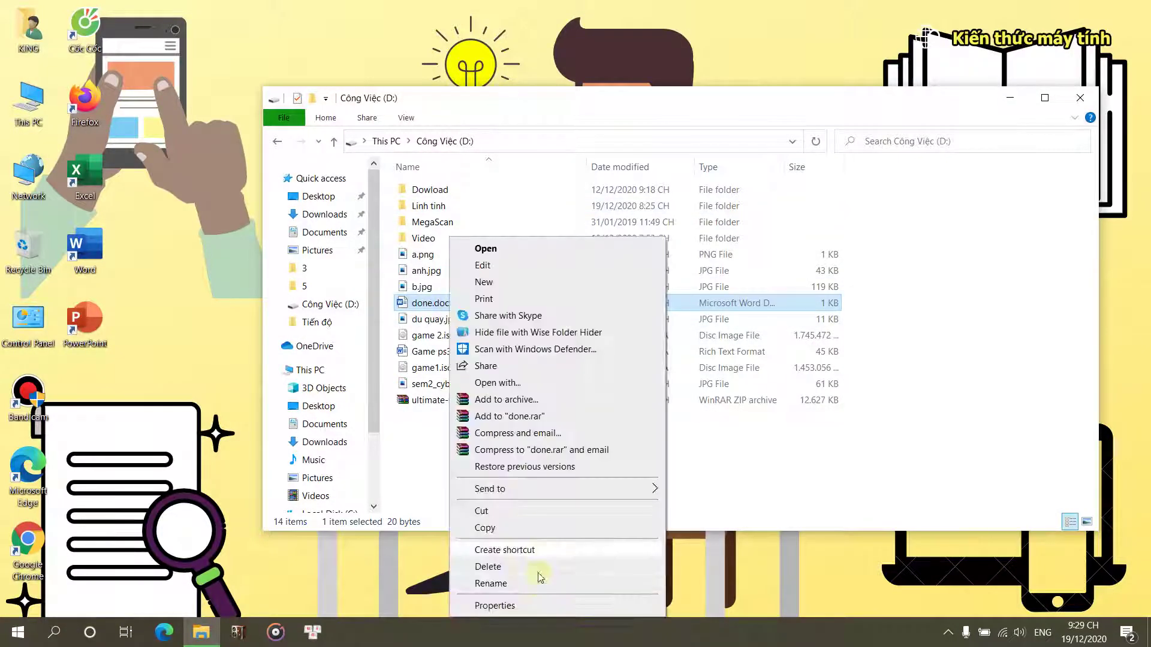
{"action": "left_click", "coordinate": [492, 583]}
{"action": "left_click", "coordinate": [461, 303]}
{"action": "key", "text": "BackSpace"}
{"action": "key", "text": "Return"}
{"action": "left_click", "coordinate": [640, 324]}
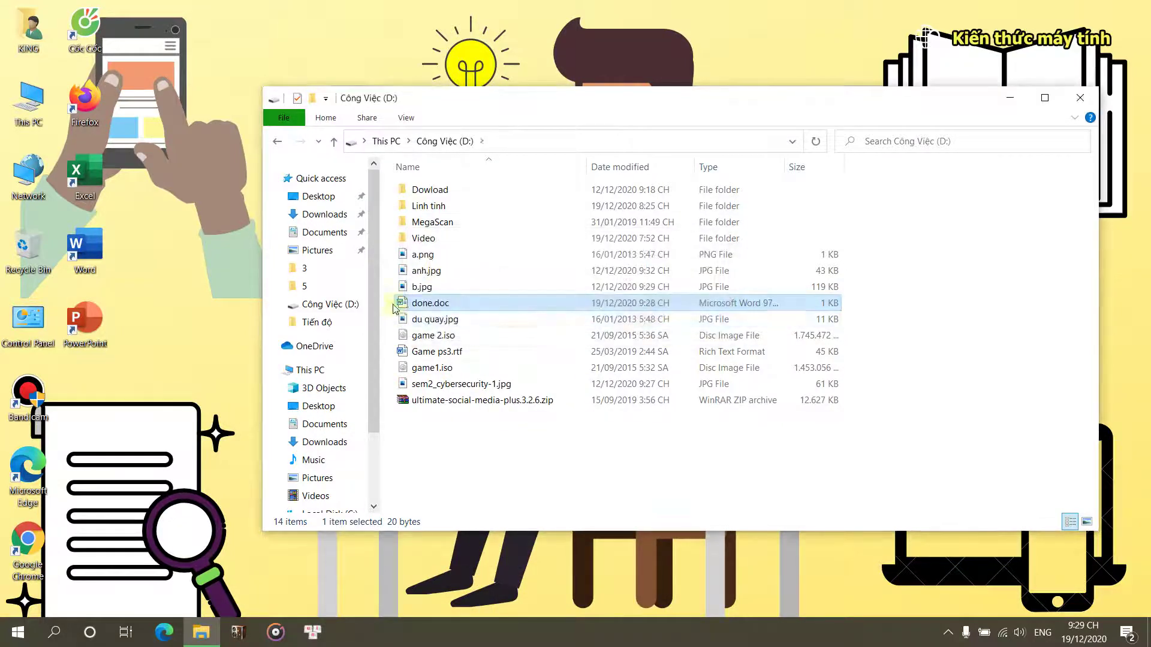
Open done.doc in Word using the Unicode (UTF-8) text encoding, check its text, and close Word.
{"action": "double_click", "coordinate": [421, 303]}
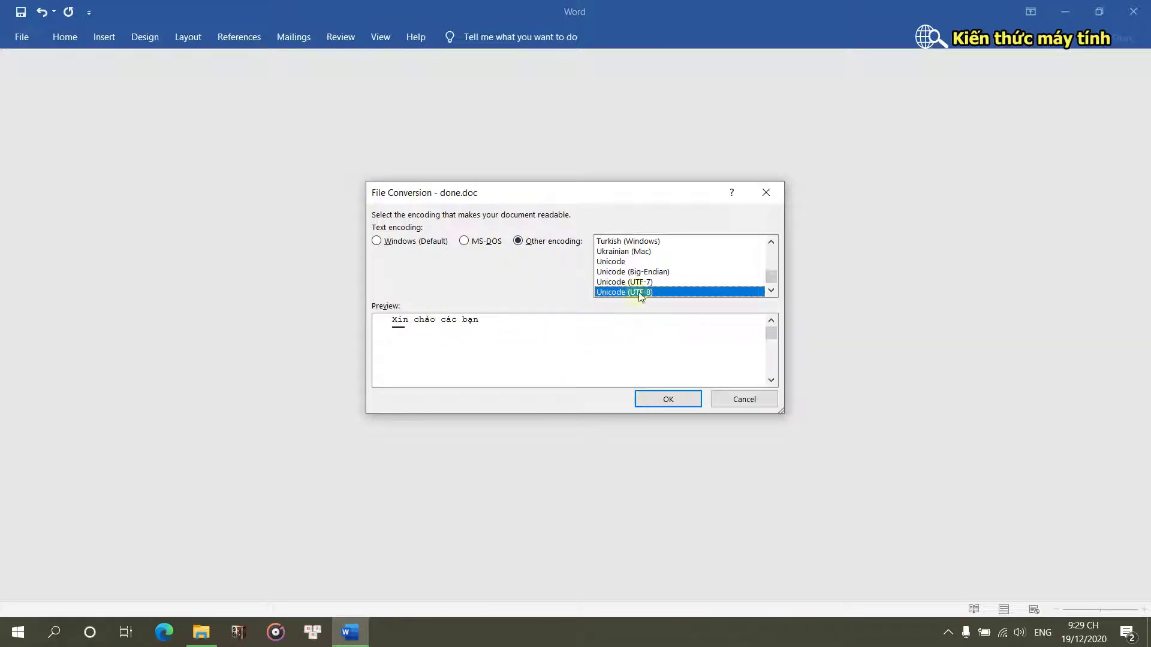
{"action": "left_click", "coordinate": [664, 400]}
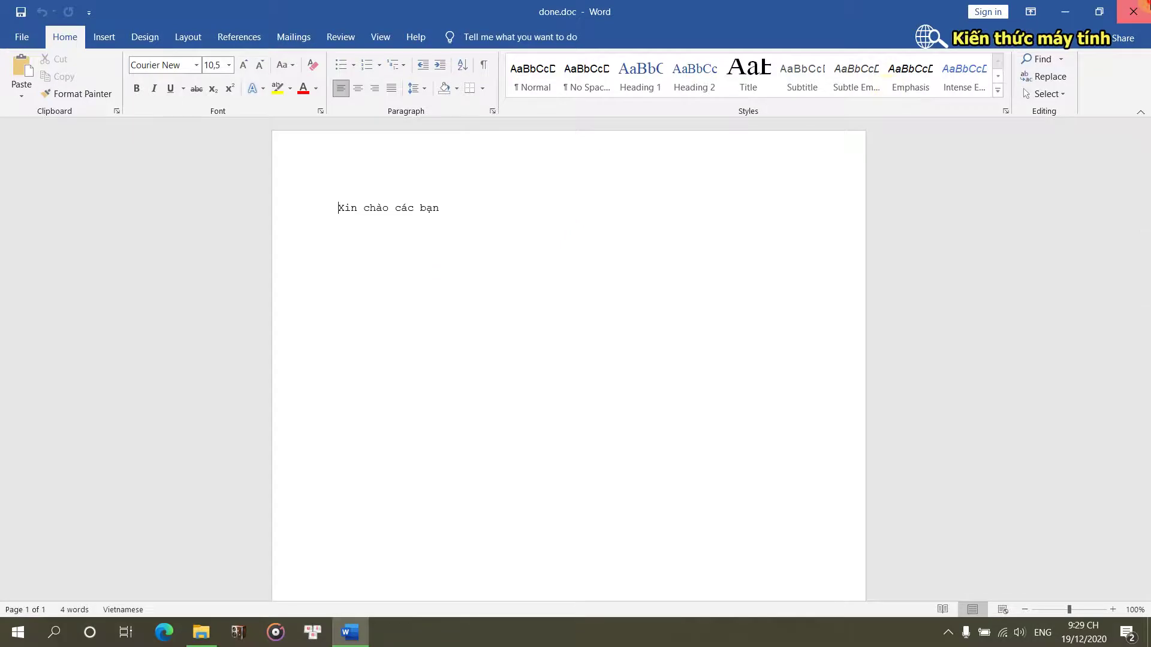
{"action": "left_click", "coordinate": [1132, 12]}
Rename done.doc to done.txt and accept the extension change.
{"action": "right_click", "coordinate": [433, 302]}
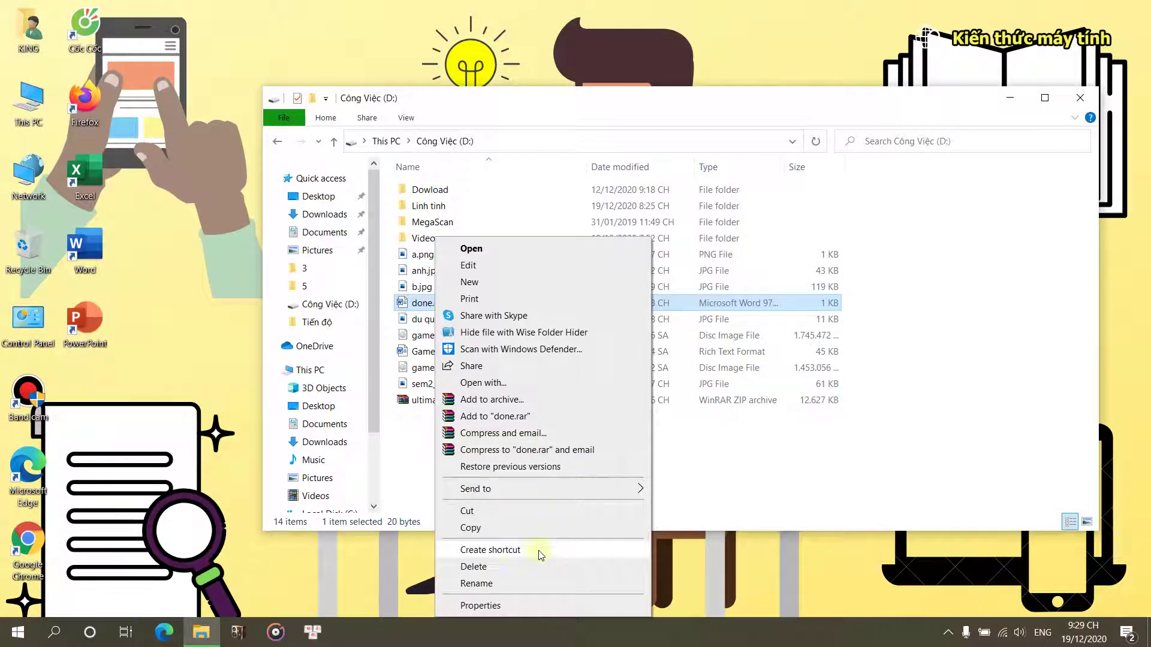
{"action": "left_click", "coordinate": [506, 584]}
{"action": "left_click", "coordinate": [455, 304]}
{"action": "key", "text": "BackSpace"}
{"action": "key", "text": "BackSpace"}
{"action": "key", "text": "BackSpace"}
{"action": "type", "text": "txtx"}
{"action": "key", "text": "BackSpace"}
{"action": "key", "text": "Return"}
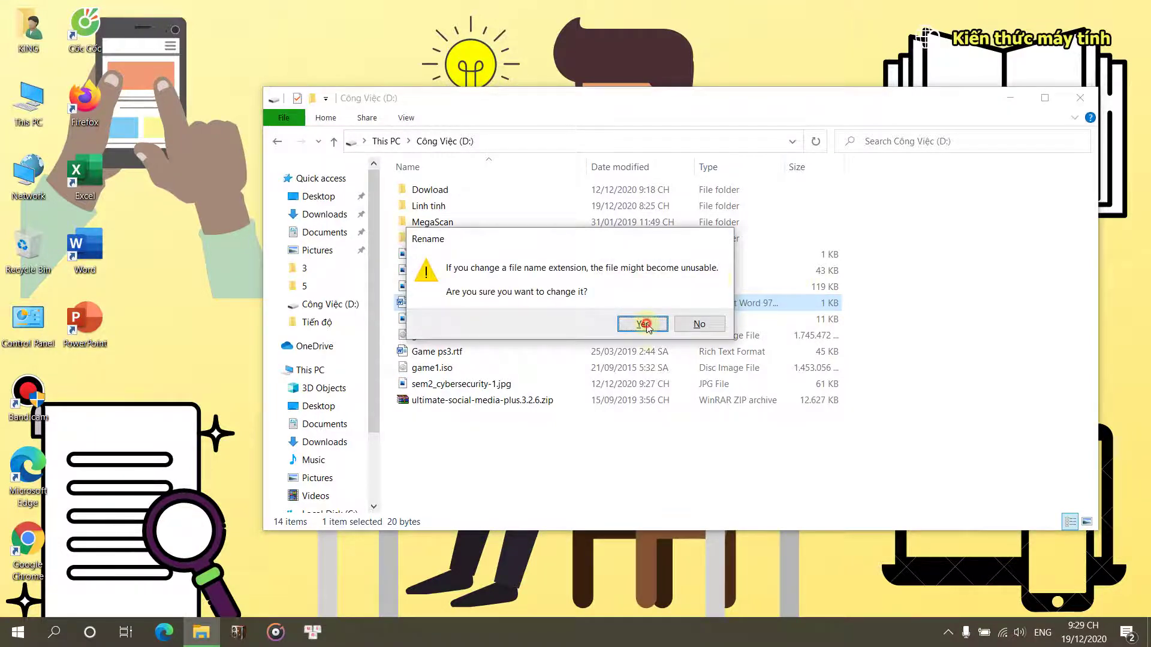
{"action": "left_click", "coordinate": [643, 324]}
Open done.txt in Notepad to check its text, close it, and minimize the File Explorer window.
{"action": "double_click", "coordinate": [404, 301]}
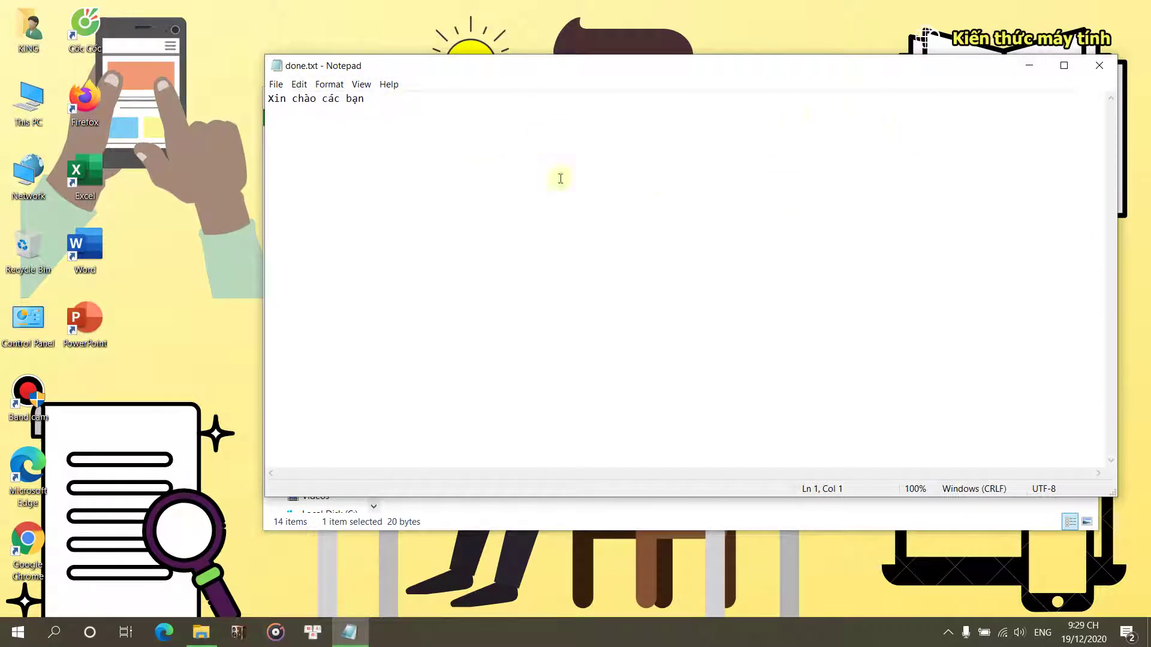
{"action": "left_click", "coordinate": [1099, 66]}
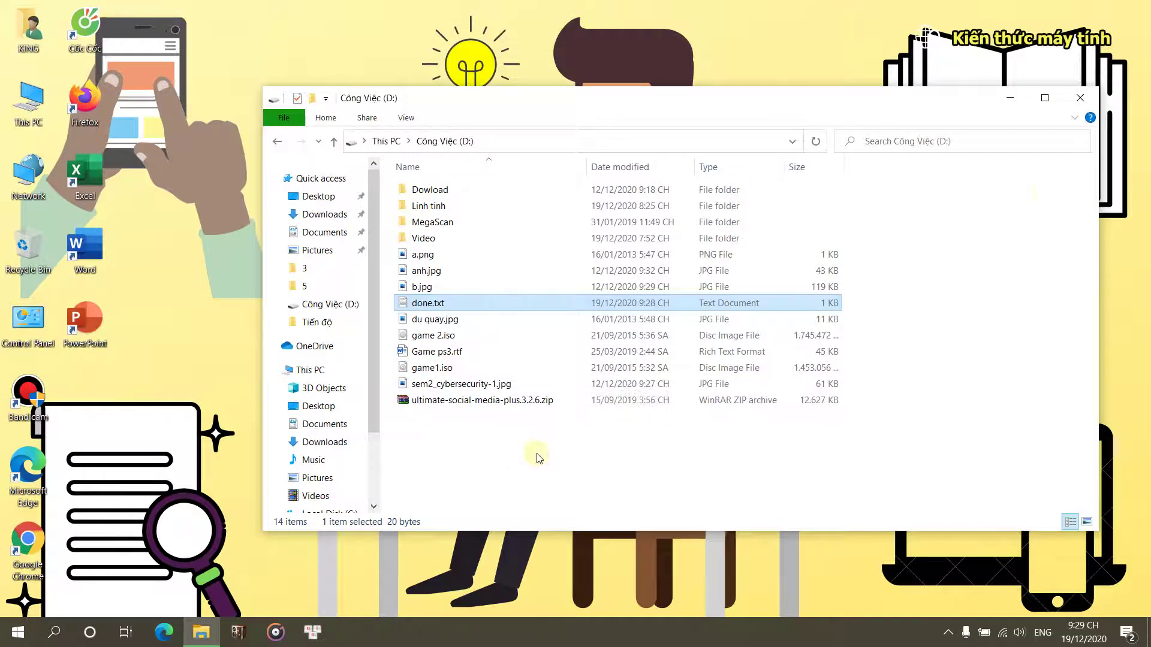
{"action": "left_click", "coordinate": [1010, 98]}
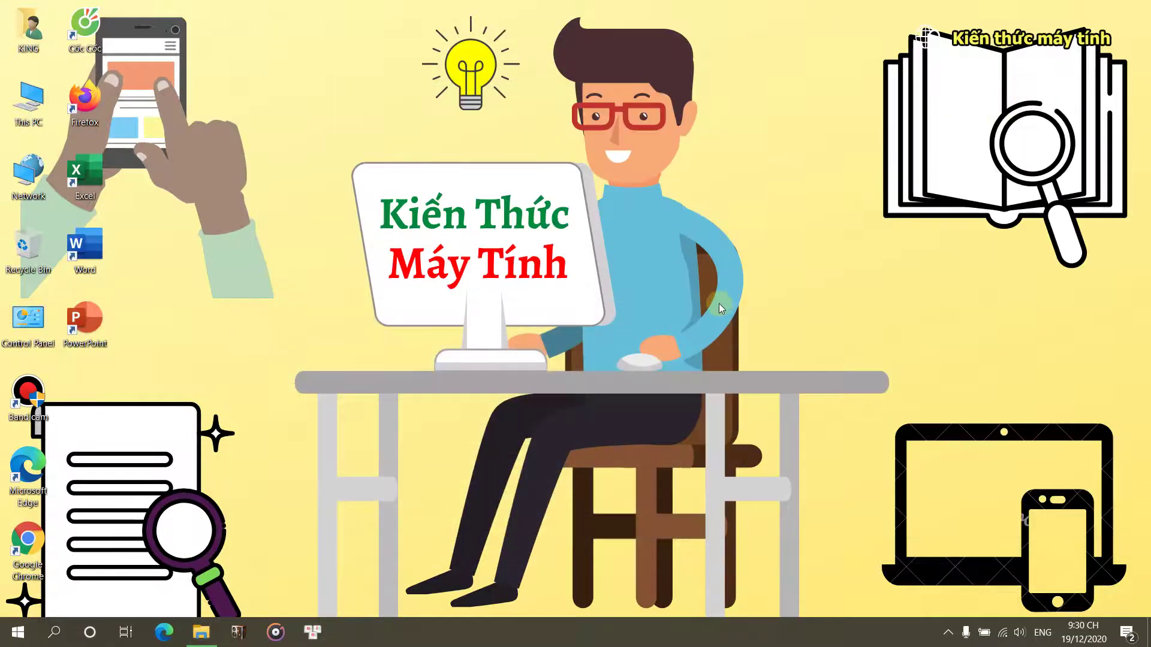